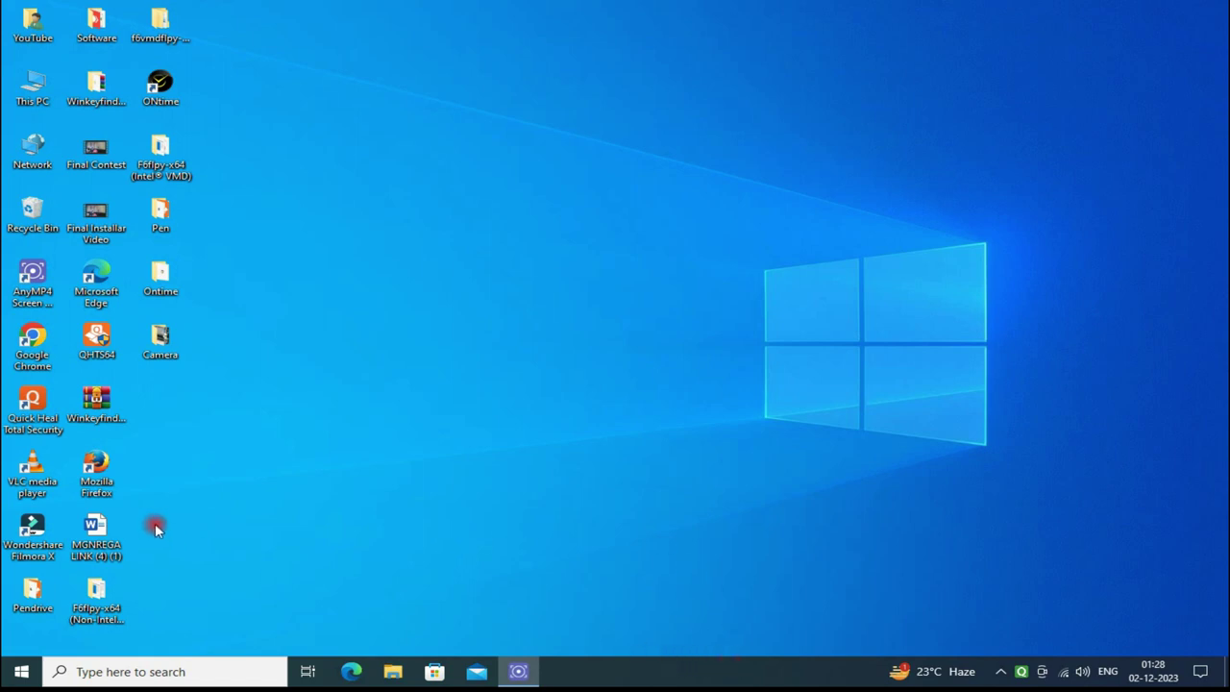
Step: Open Quick Heal Total Security and view its status reports and summary
double_click(29, 409)
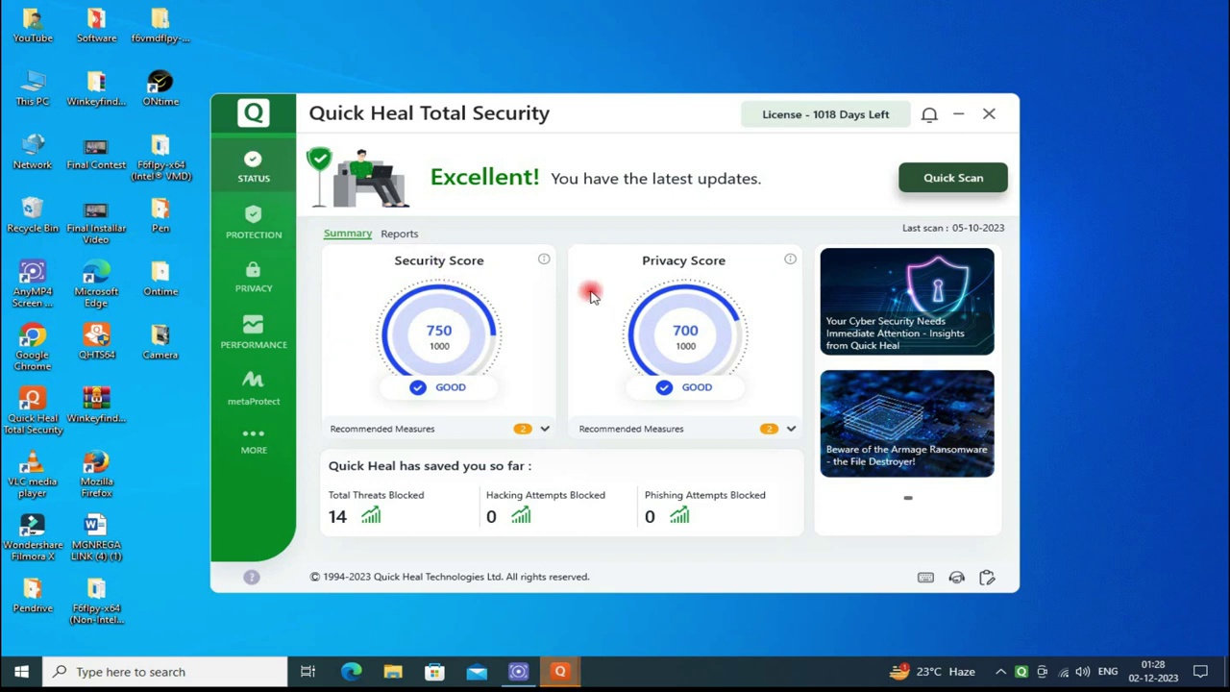
left_click(402, 236)
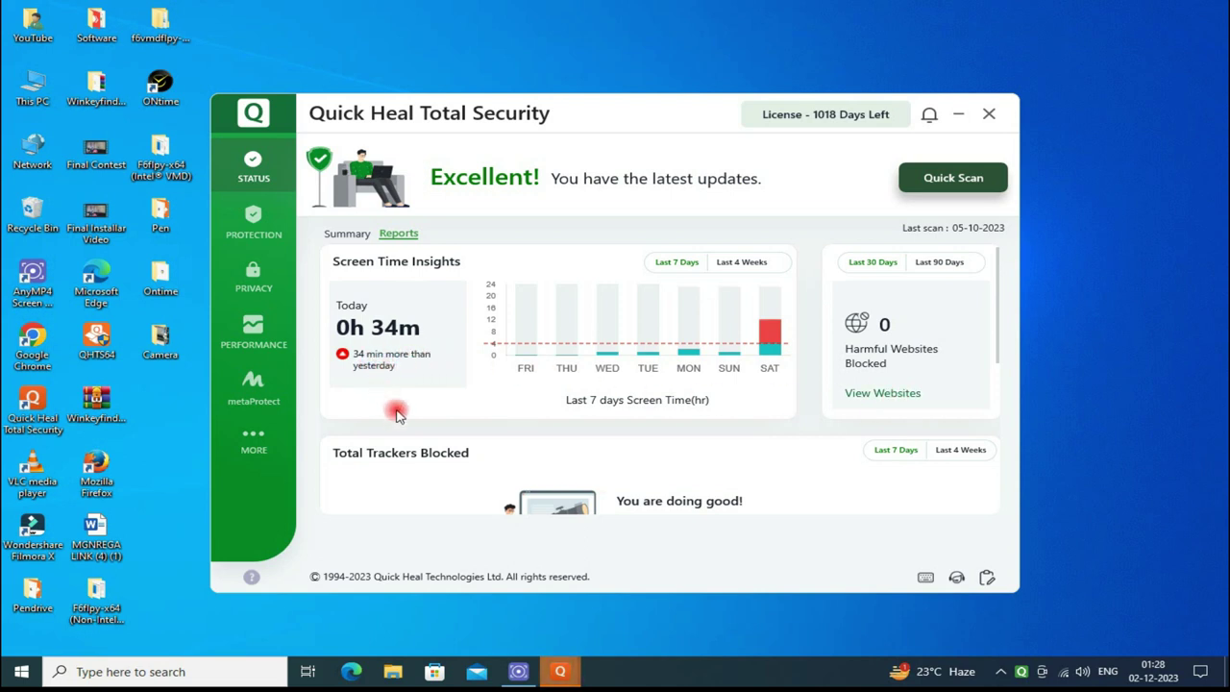
left_click(254, 221)
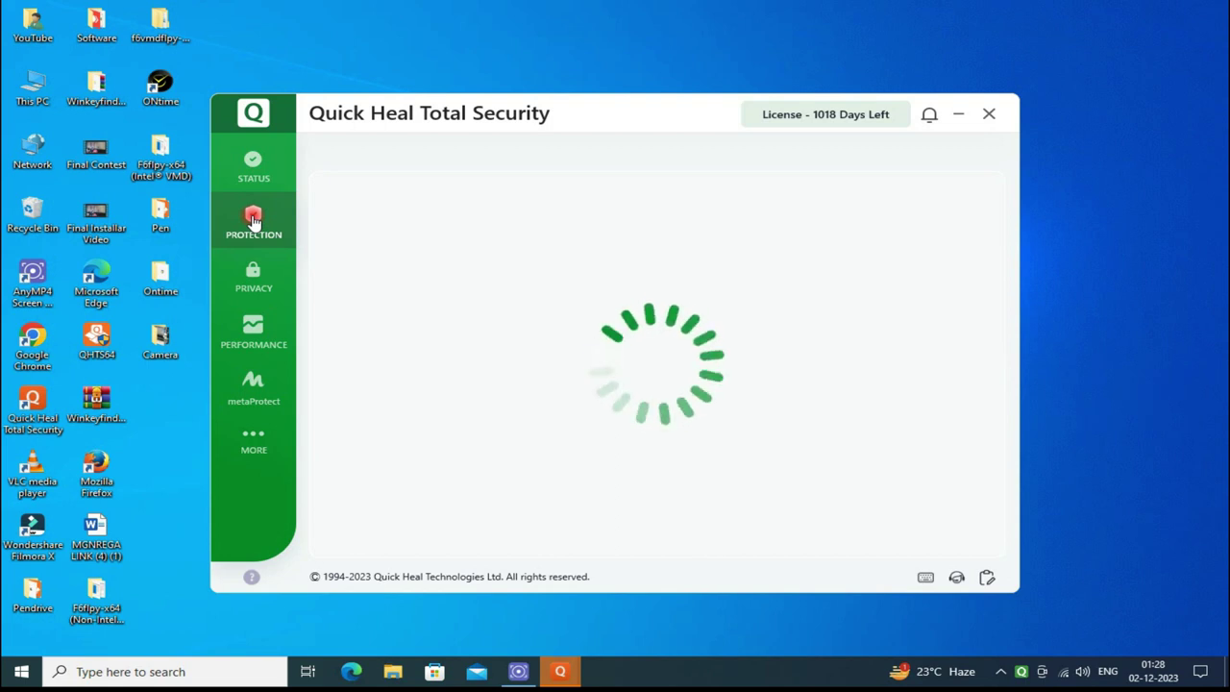
left_click(241, 189)
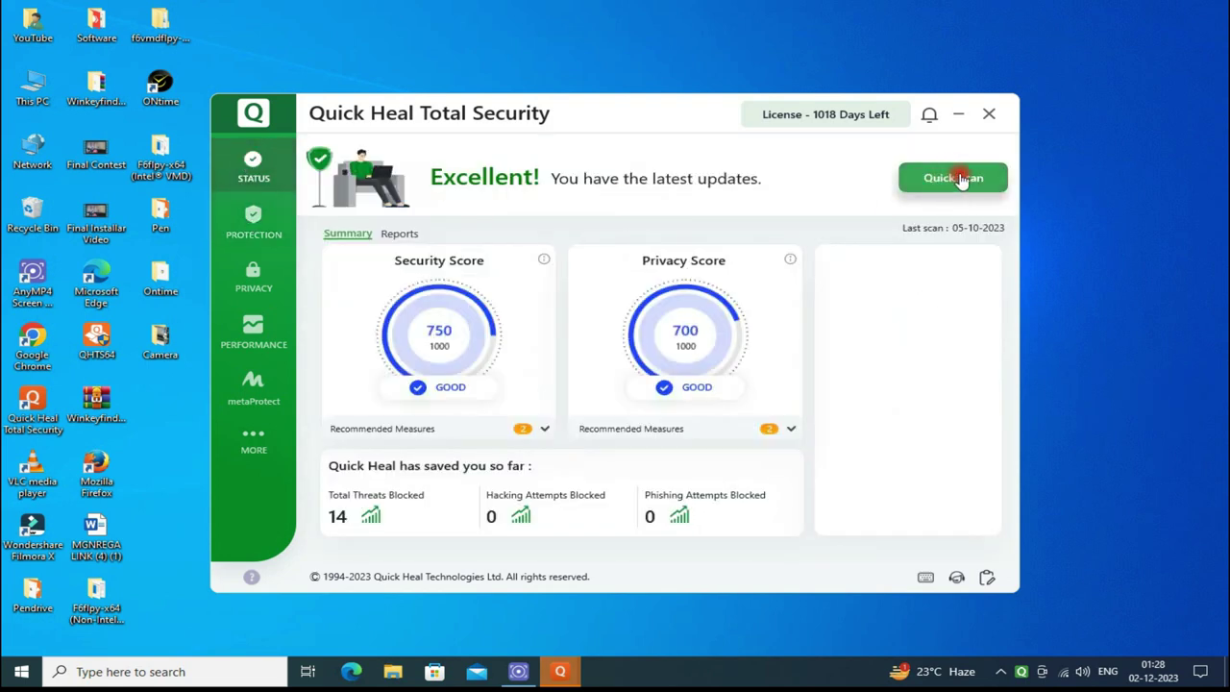
Step: View all scans available for device security in the protection features
left_click(240, 219)
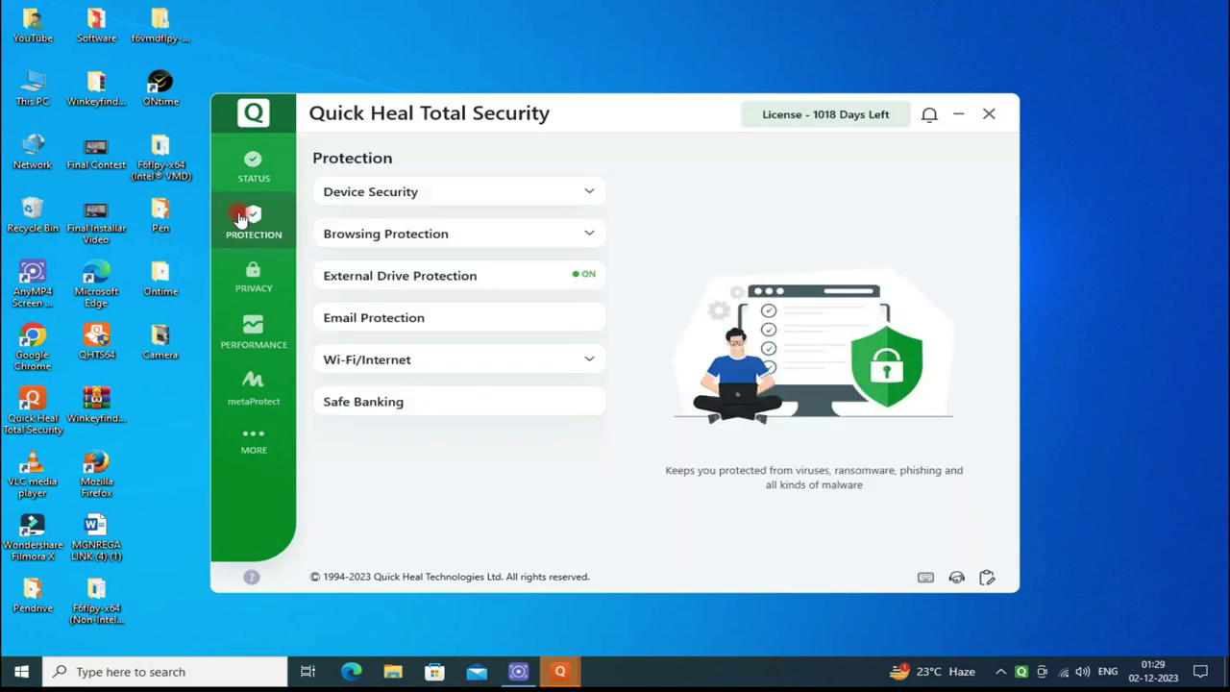
left_click(446, 192)
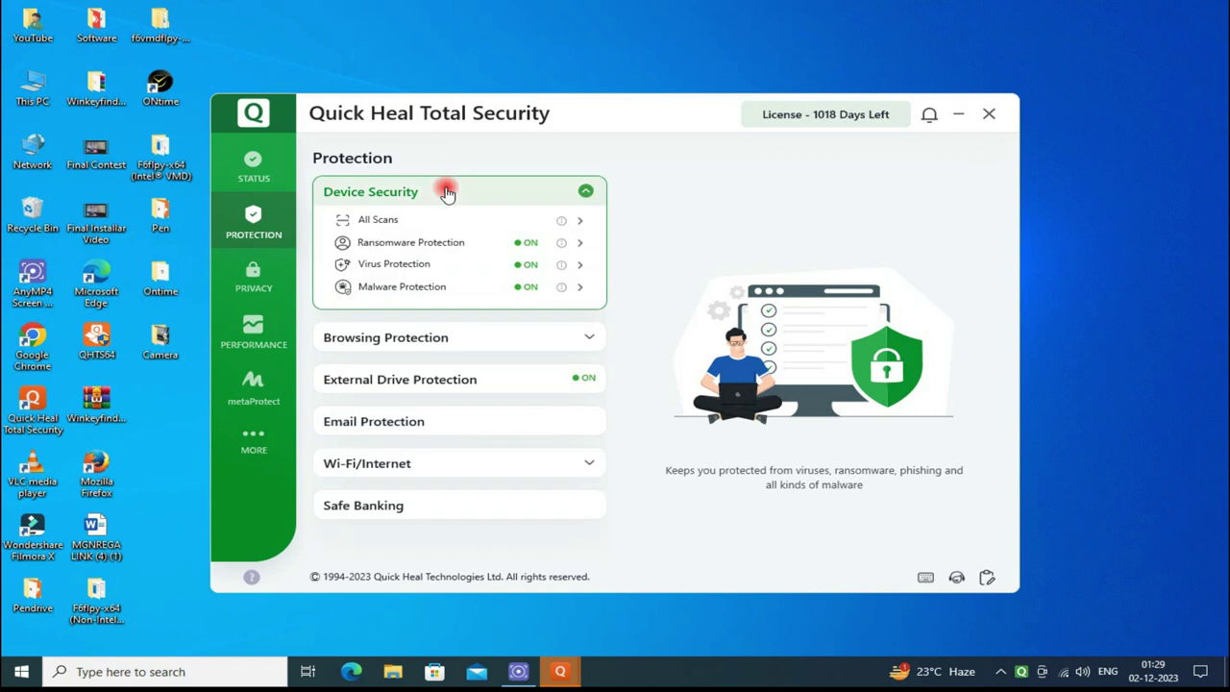
left_click(392, 221)
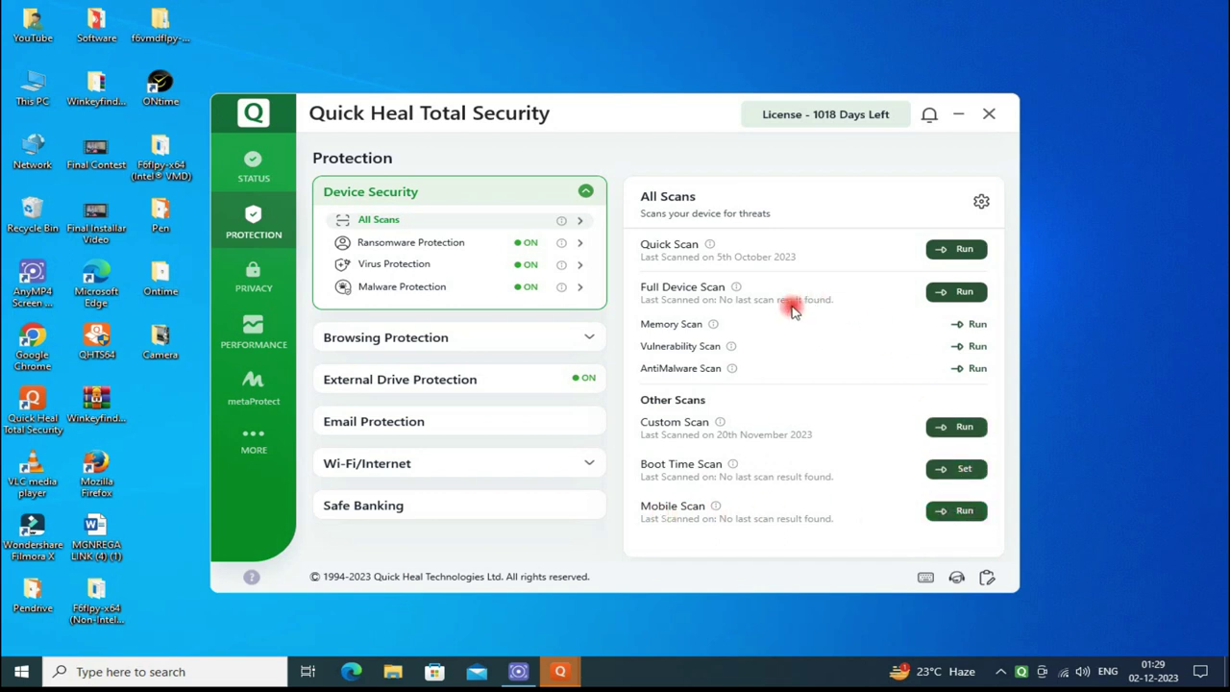
Step: Exclude the C:\Program Files (x86)\AnyMP4 Studio folder, including its subfolders, from ransomware protection scanning and save the exclusion list
left_click(416, 248)
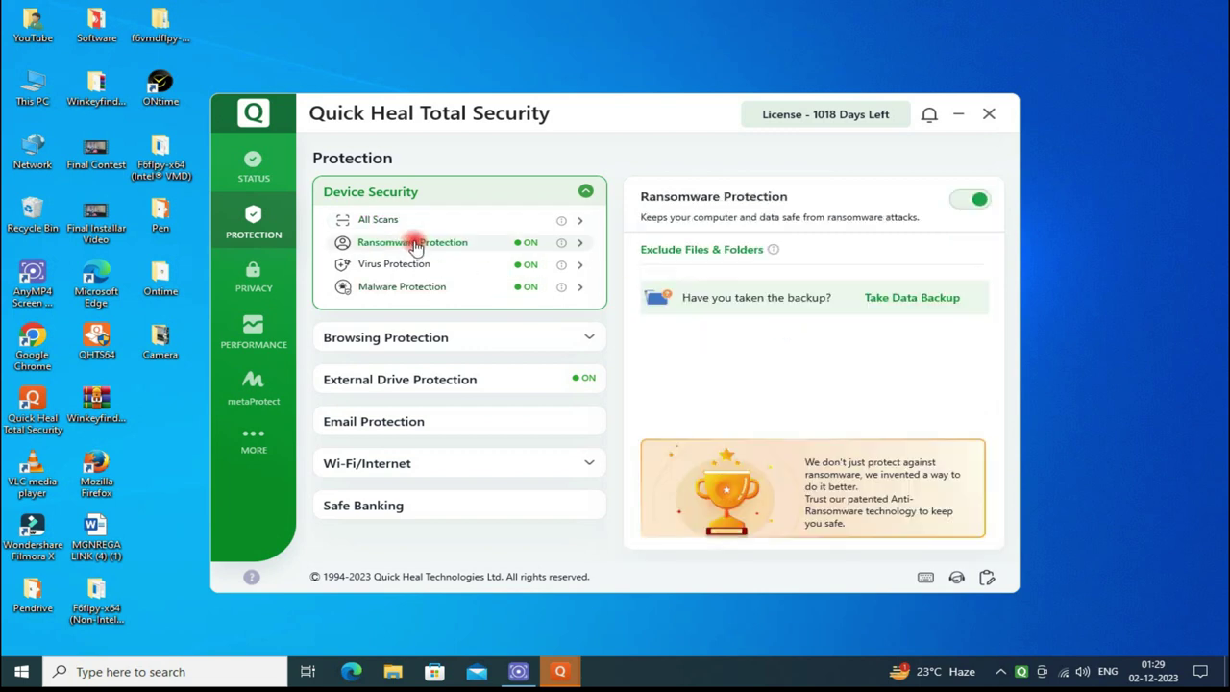
left_click(690, 252)
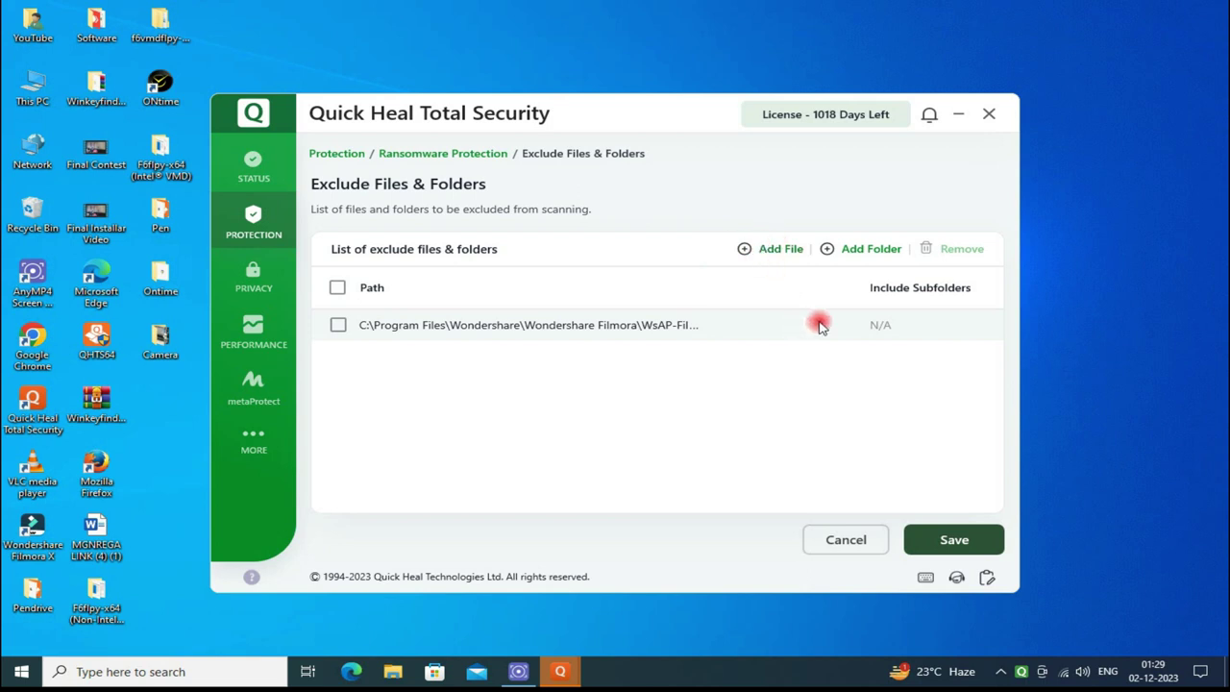
left_click(861, 276)
left_click(575, 360)
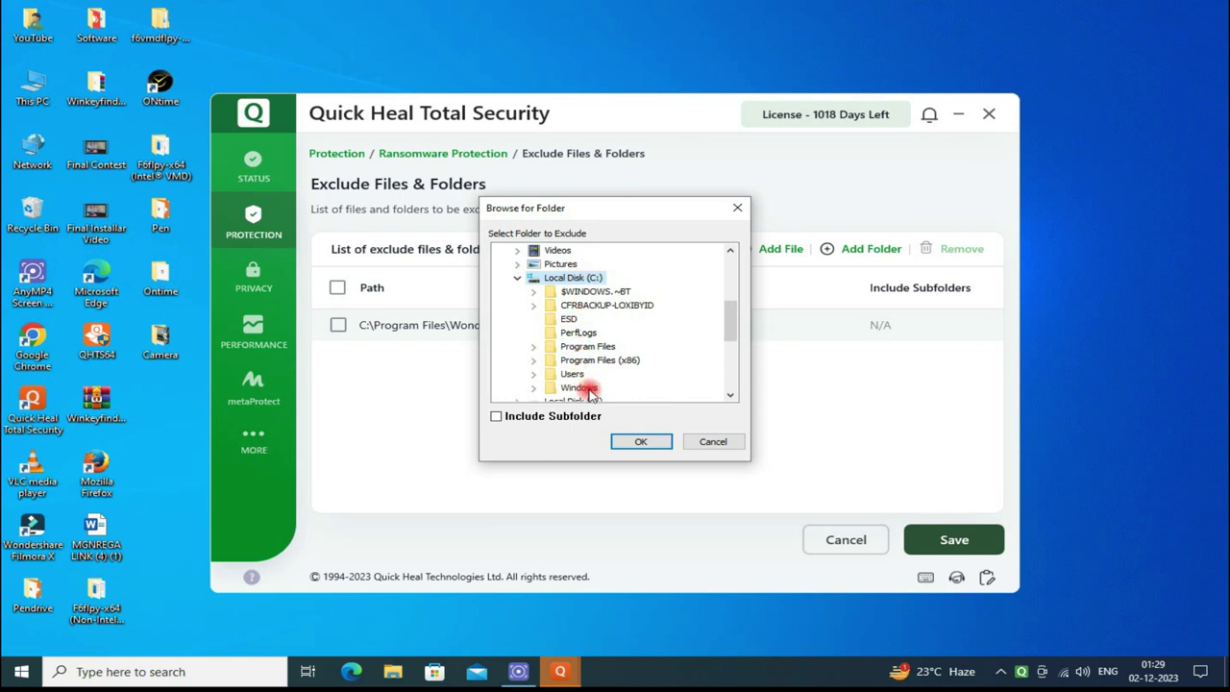
left_click(594, 361)
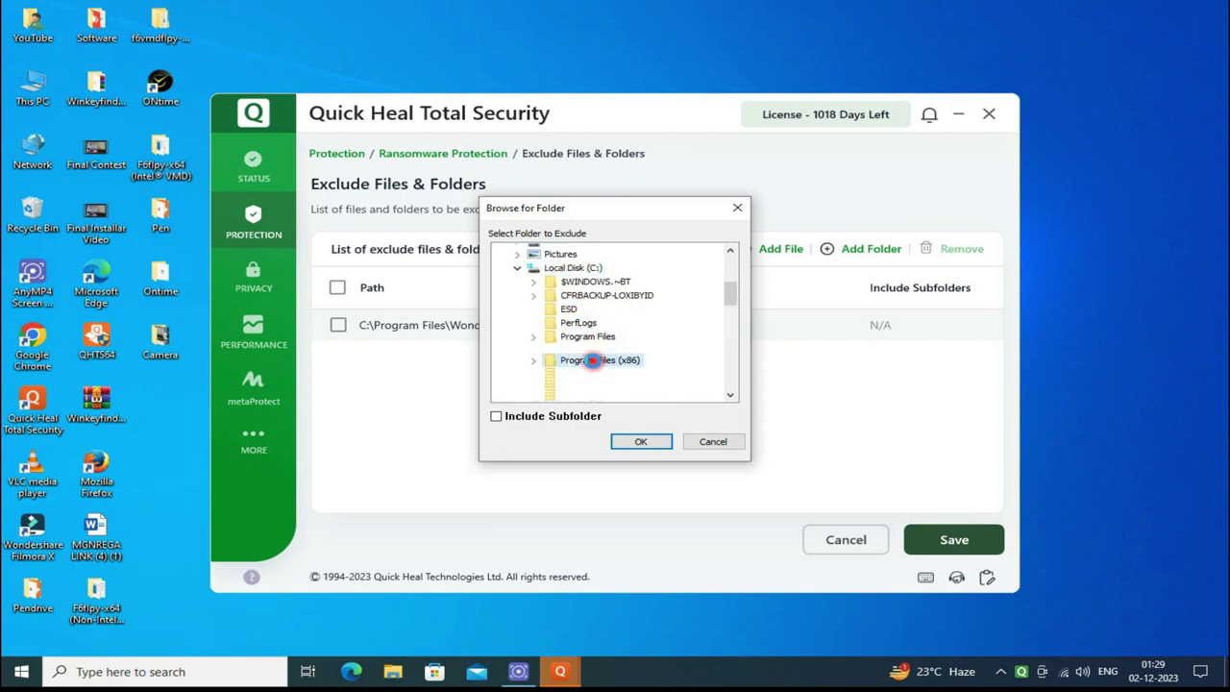
left_click(606, 265)
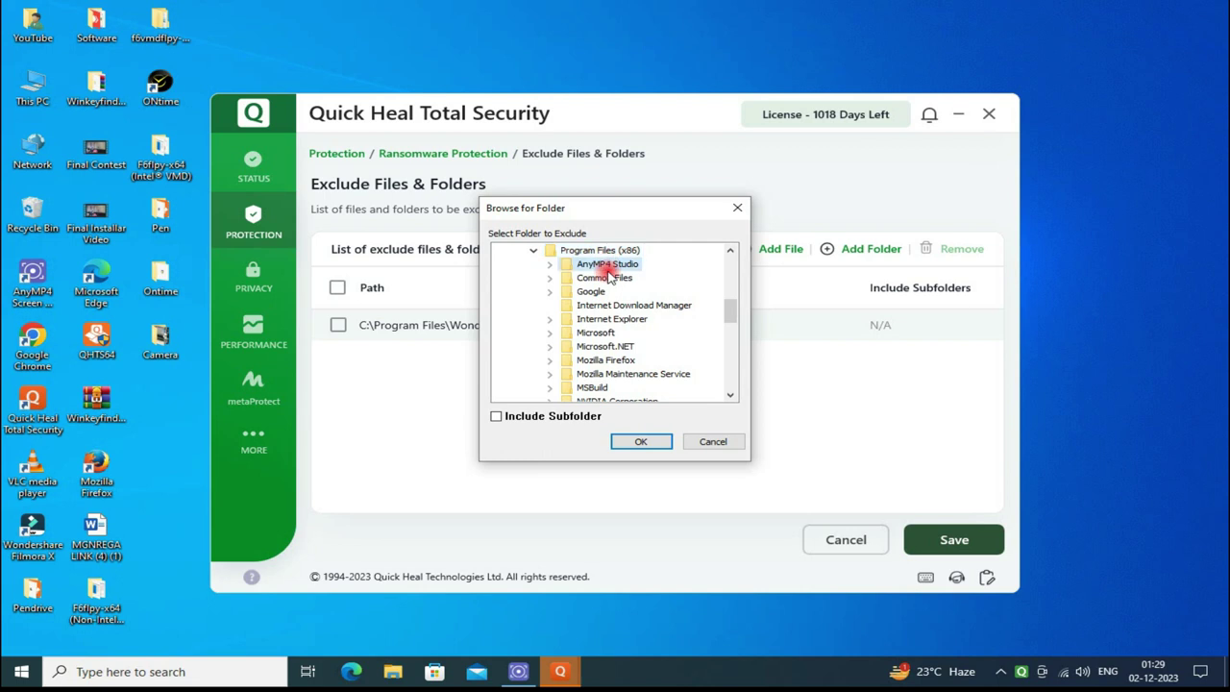
left_click(512, 420)
left_click(626, 441)
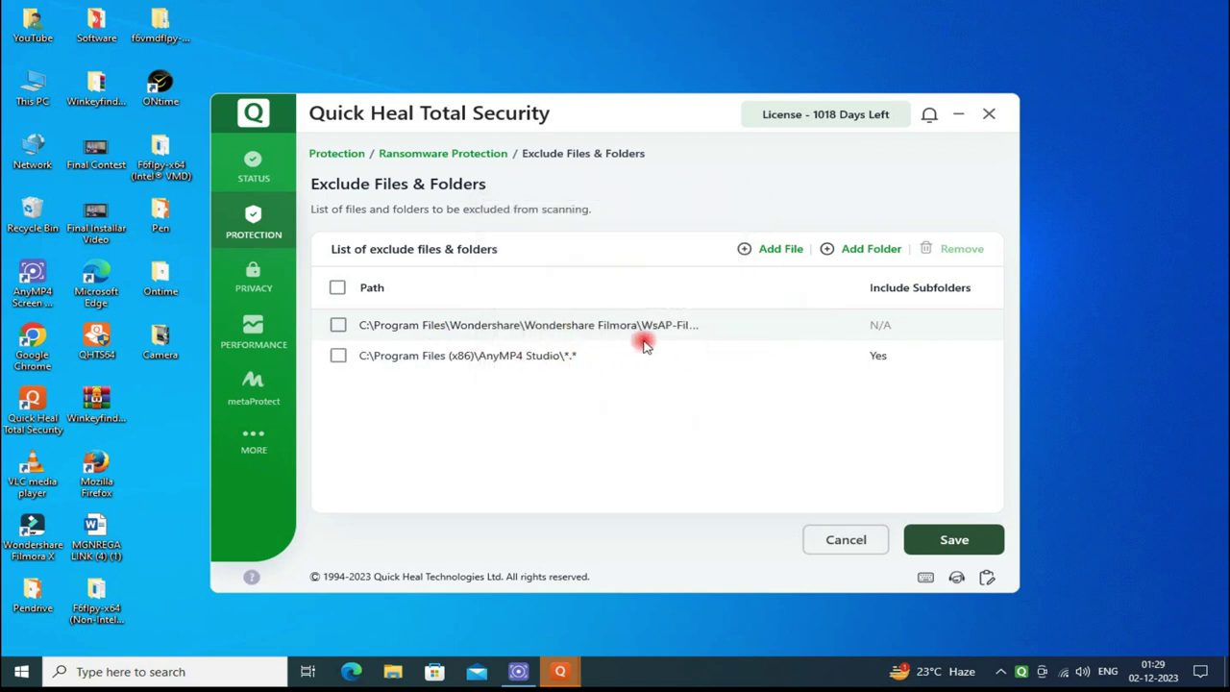
left_click(951, 539)
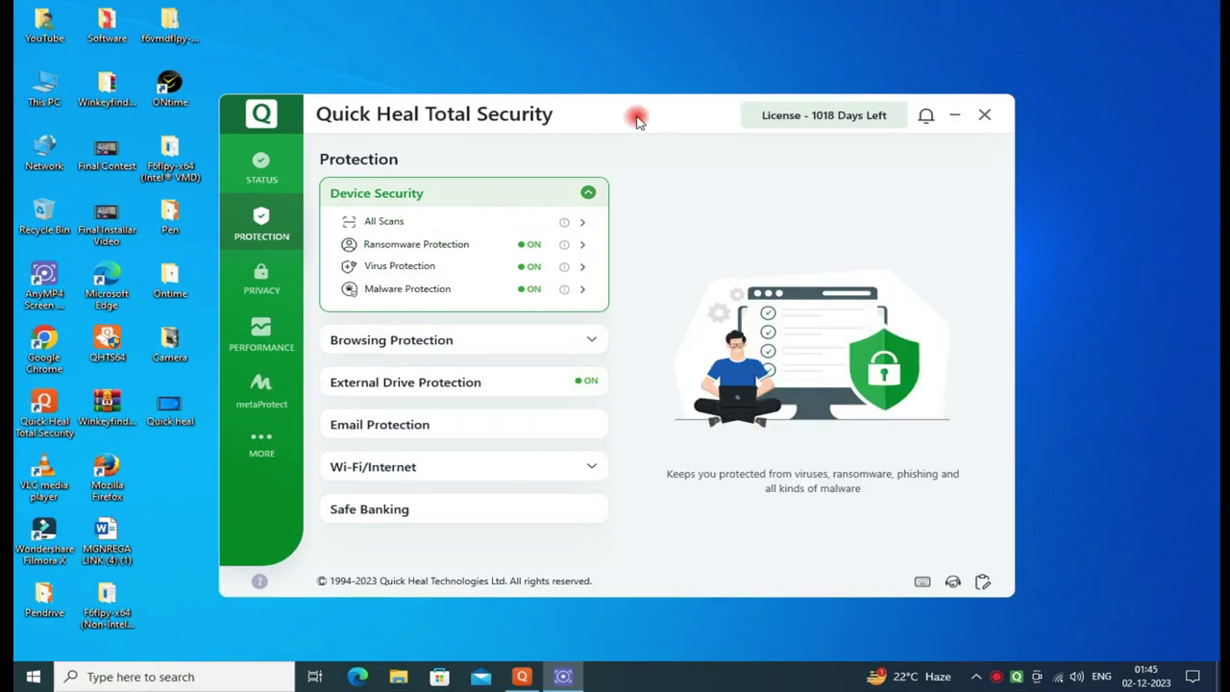
Step: Disable Virus Protection with the action "Turn on after 15 minutes" and close the security program's window
left_click(374, 265)
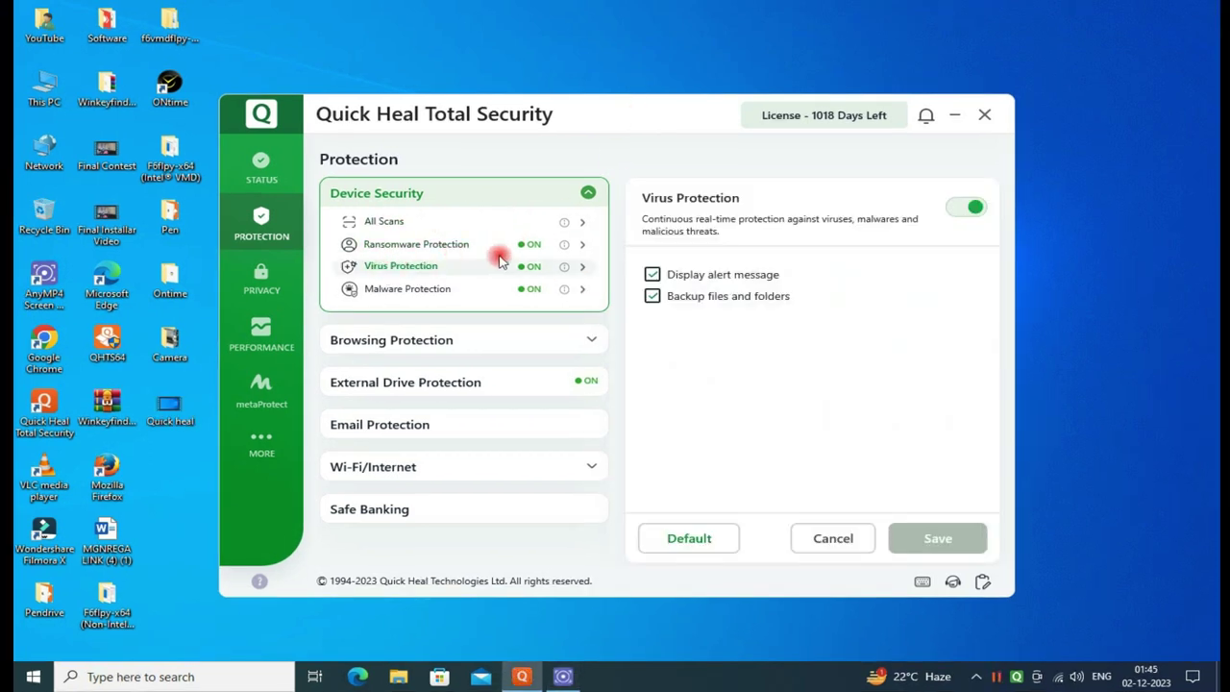
left_click(965, 207)
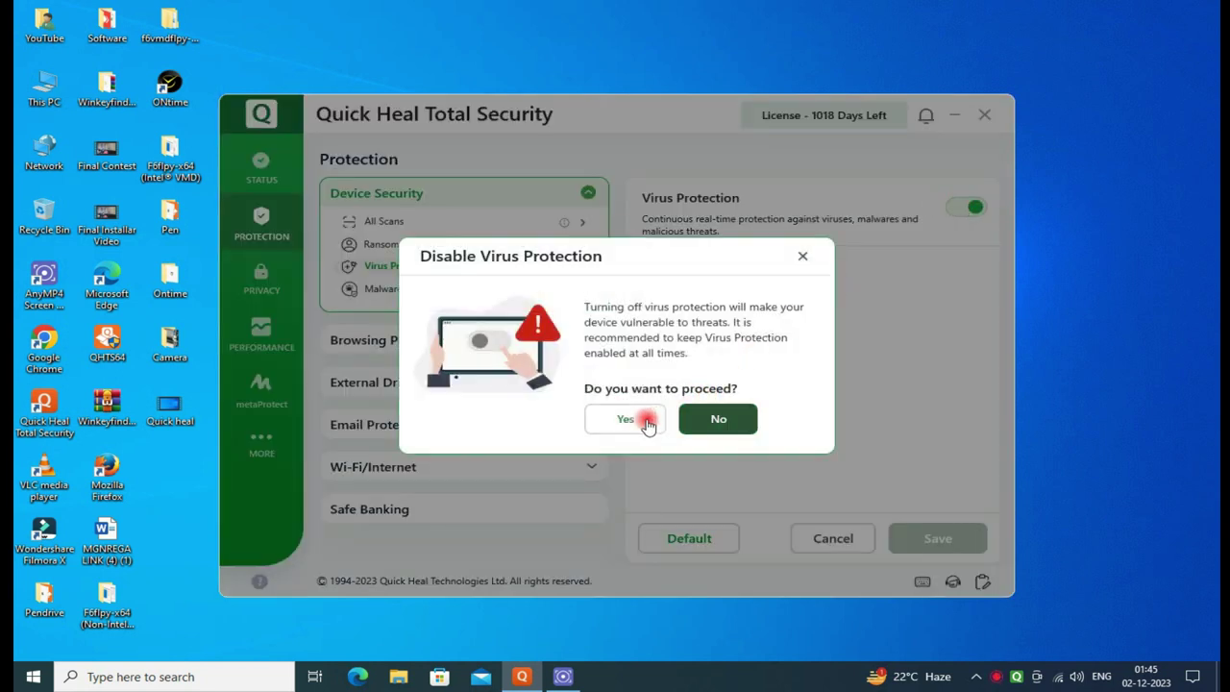
left_click(646, 423)
left_click(705, 357)
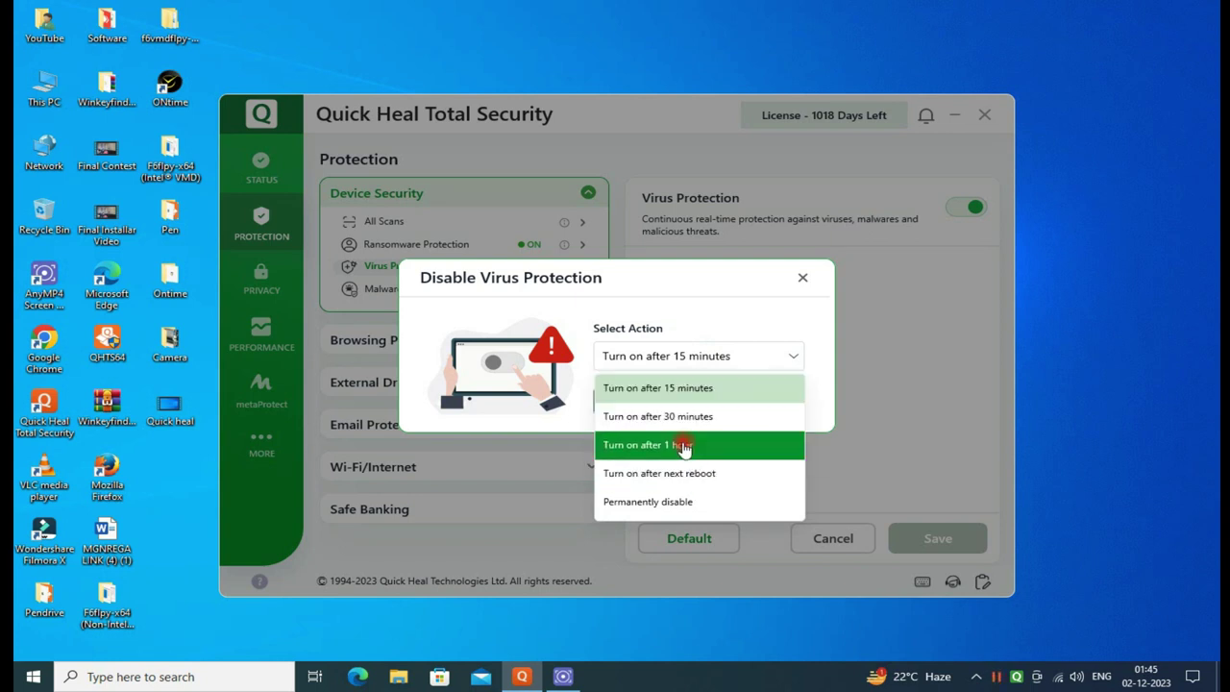
left_click(686, 388)
left_click(647, 401)
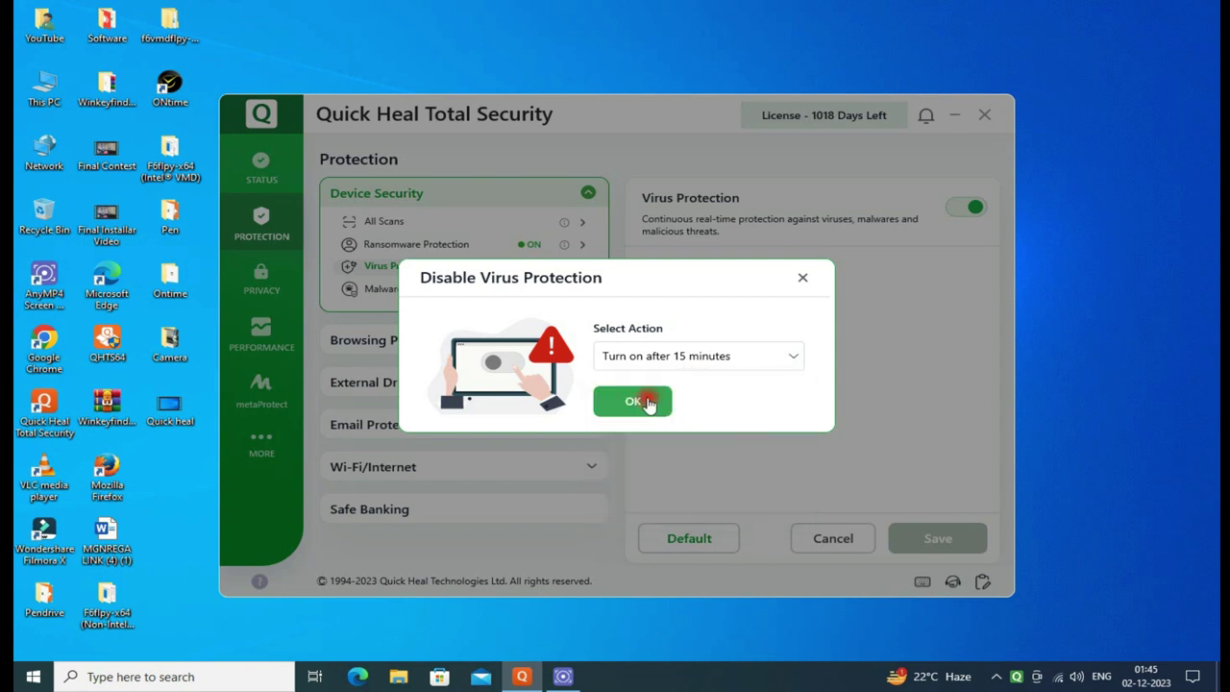
left_click(654, 276)
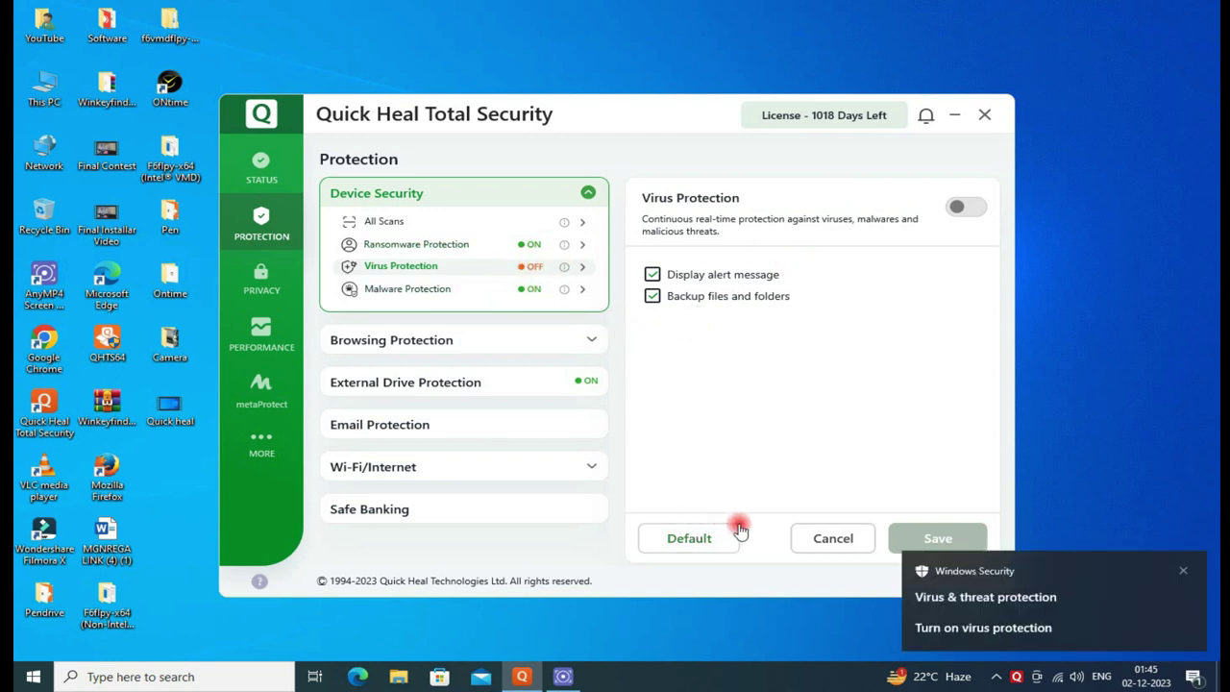
left_click(985, 118)
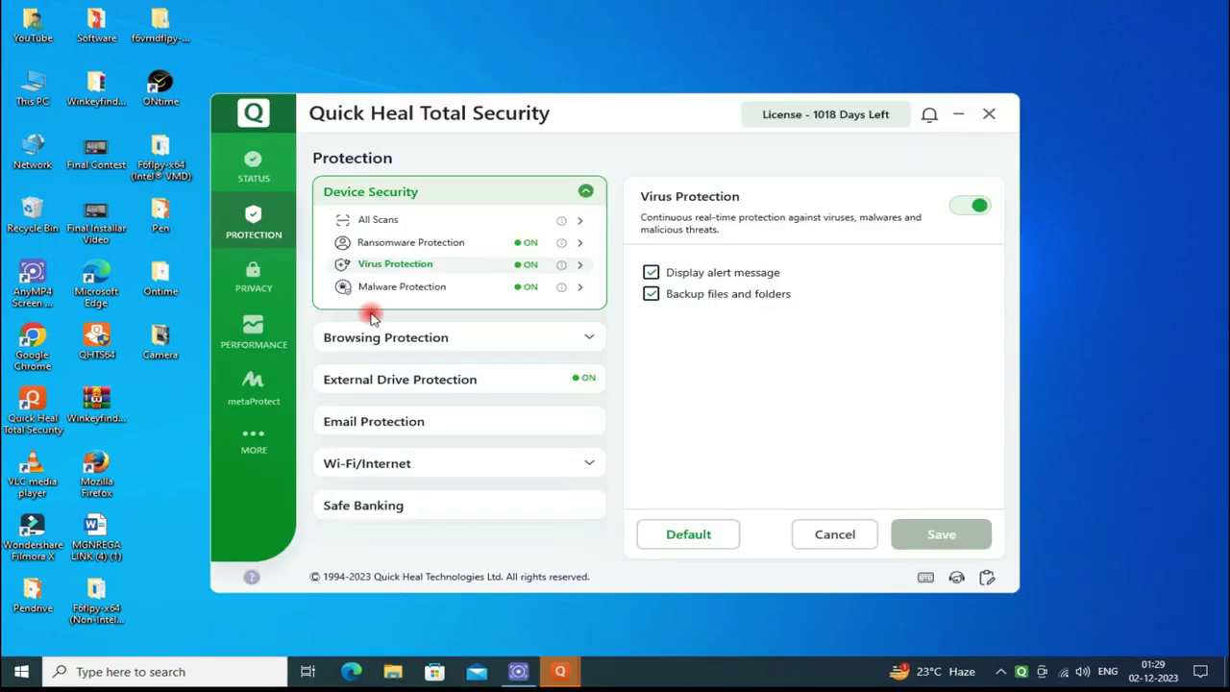
Step: Review the Malware Protection settings and the list of privacy features
left_click(398, 285)
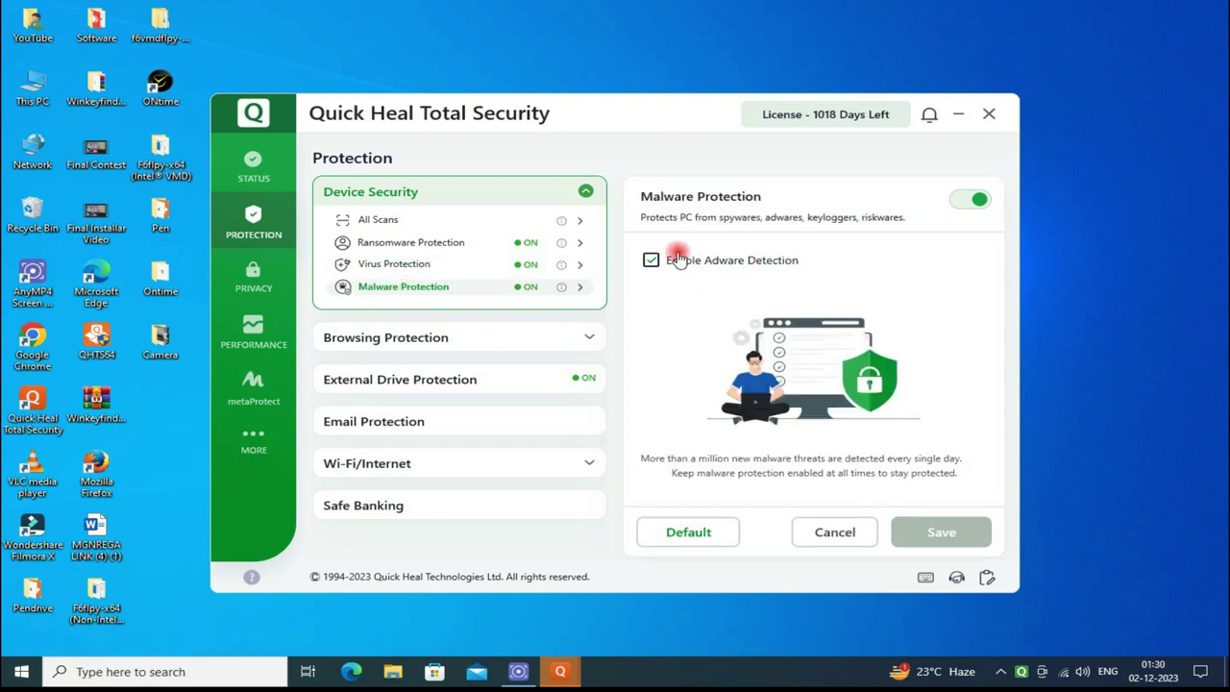
left_click(979, 199)
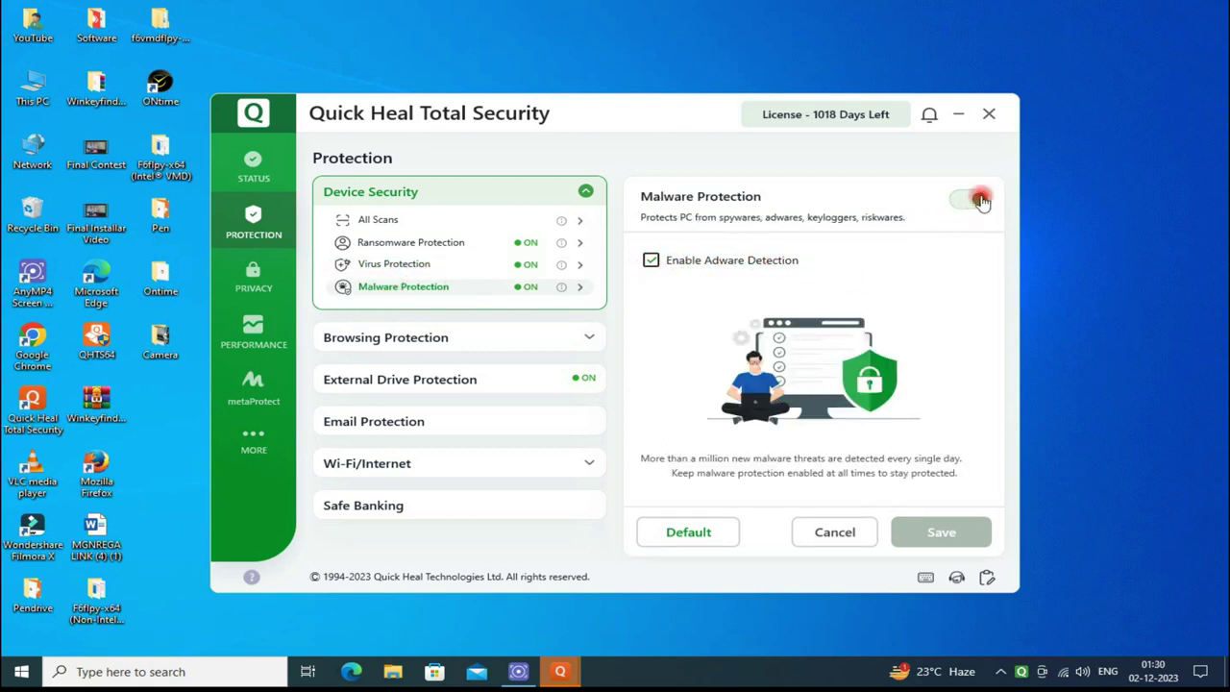
left_click(979, 199)
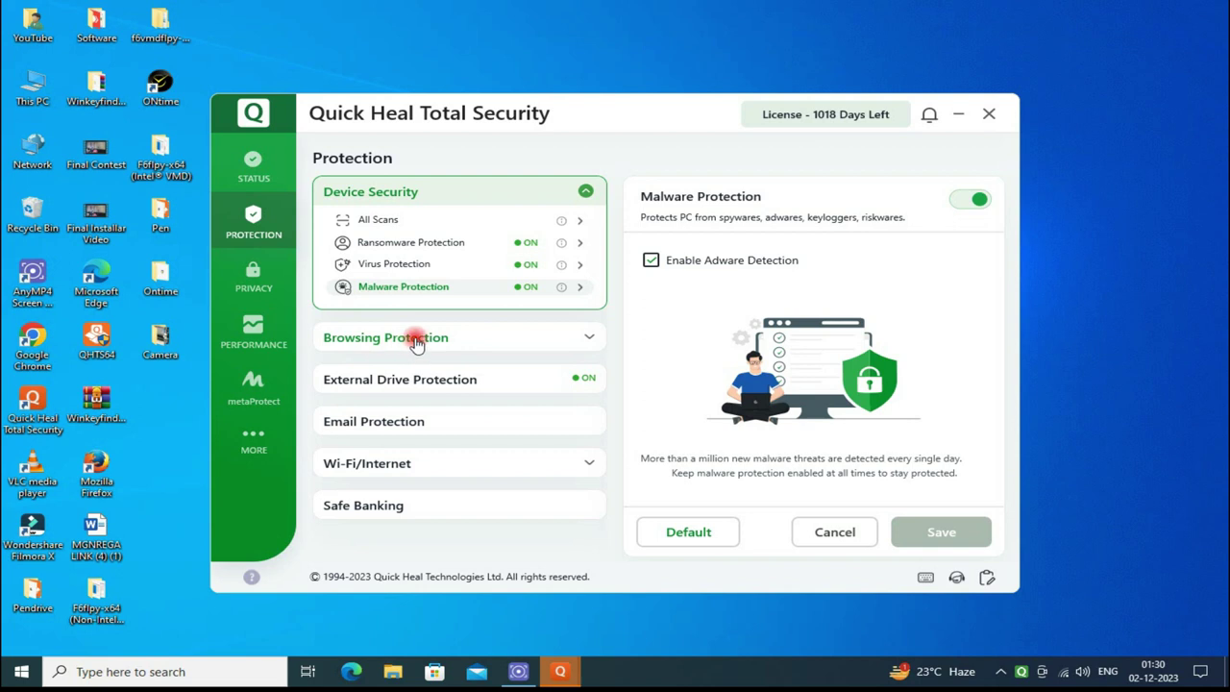
left_click(253, 278)
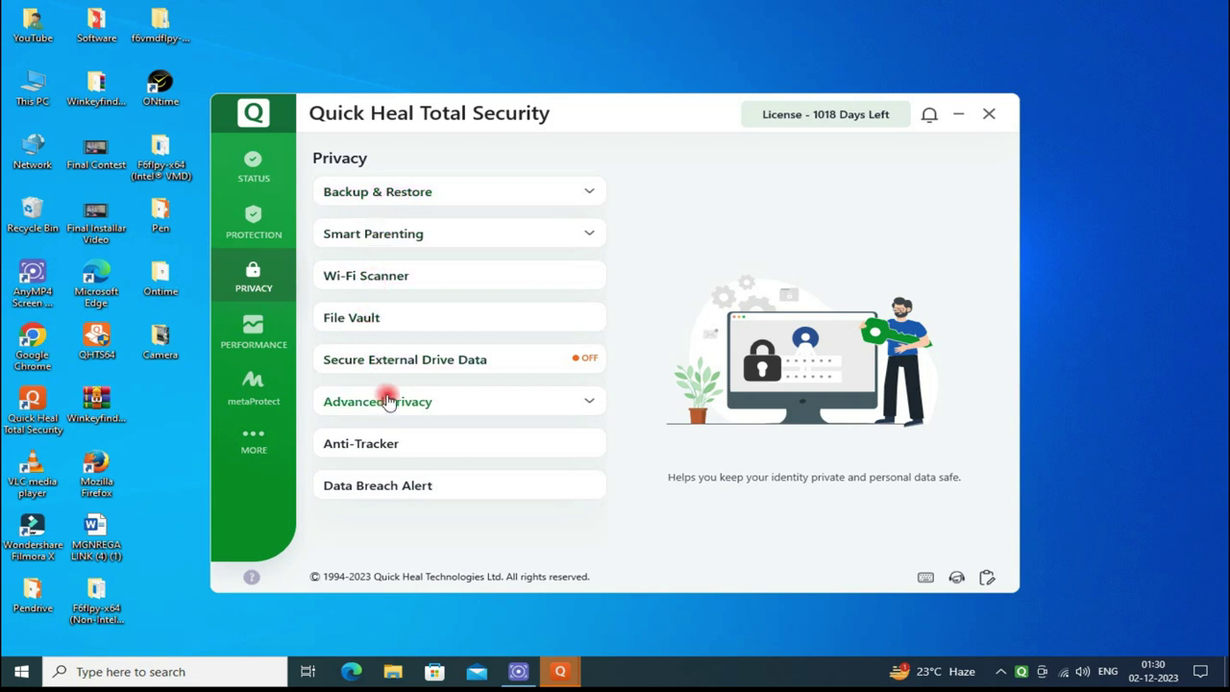
Step: Boost the device performance with Performance Booster
left_click(253, 332)
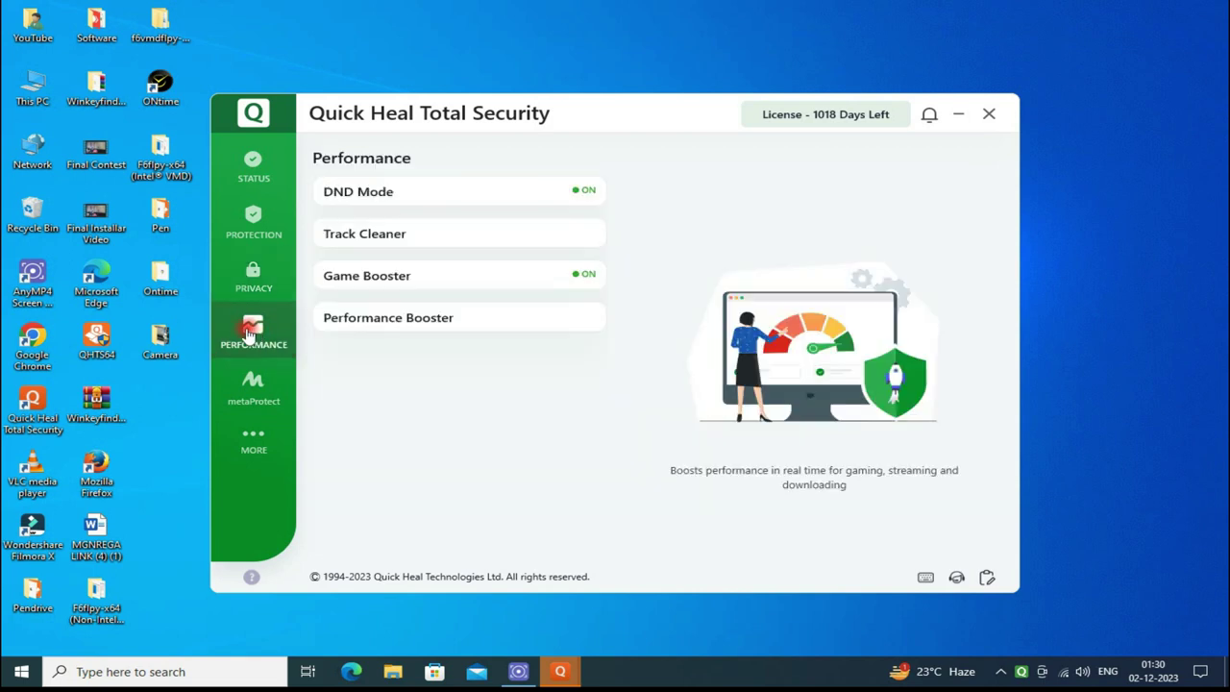
left_click(390, 320)
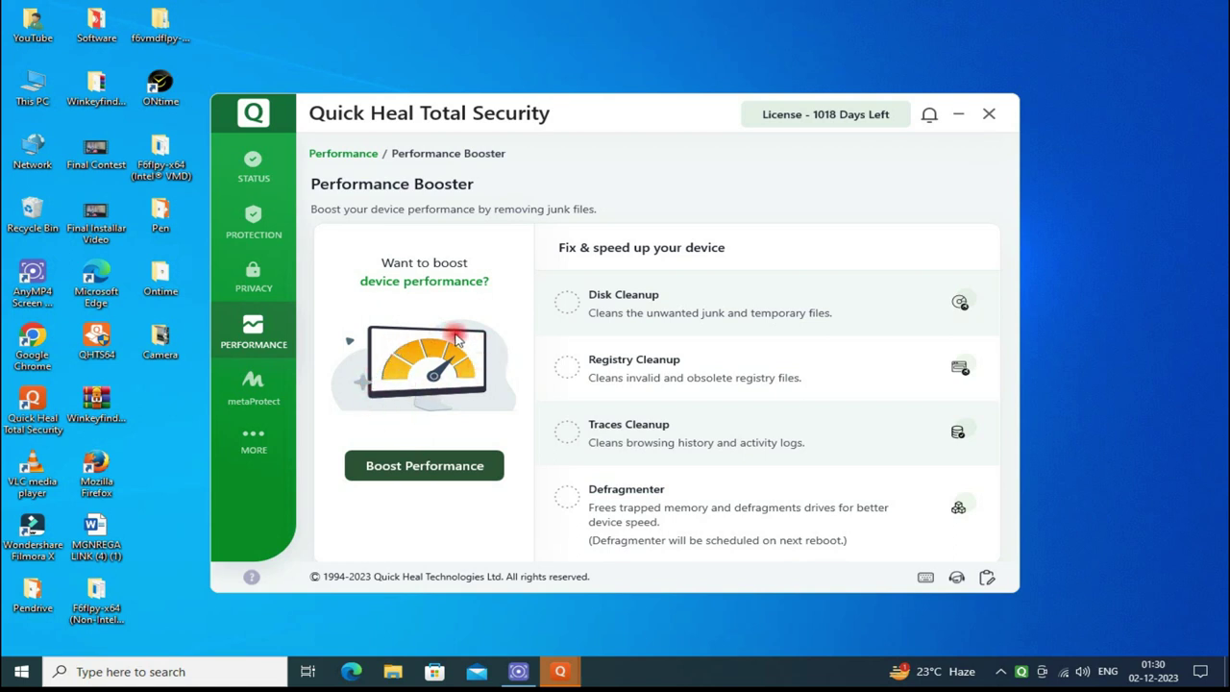
left_click(405, 484)
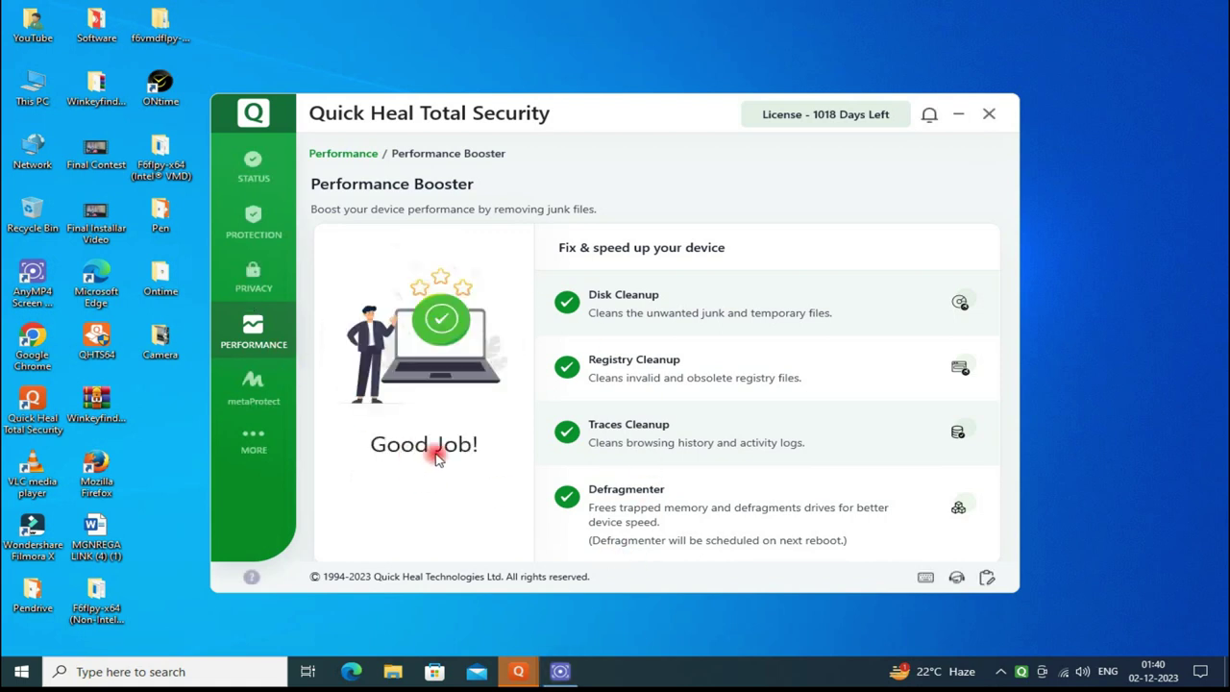
Step: Look up the license details and show the available support options
left_click(254, 442)
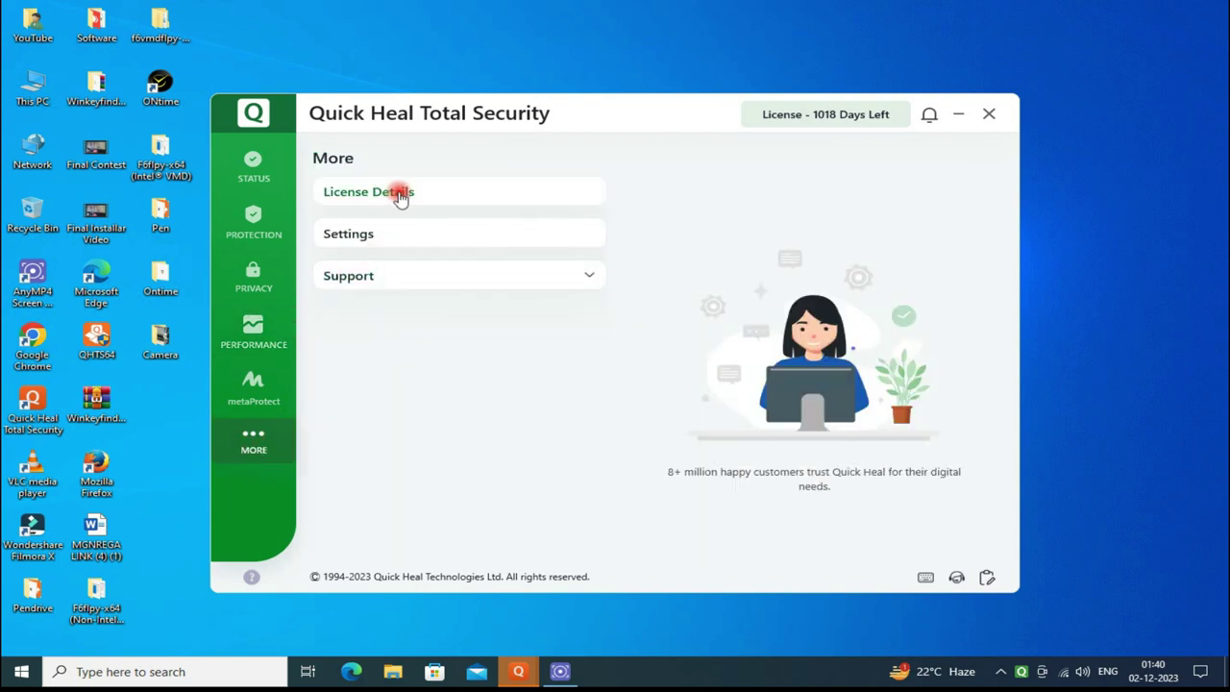
left_click(368, 193)
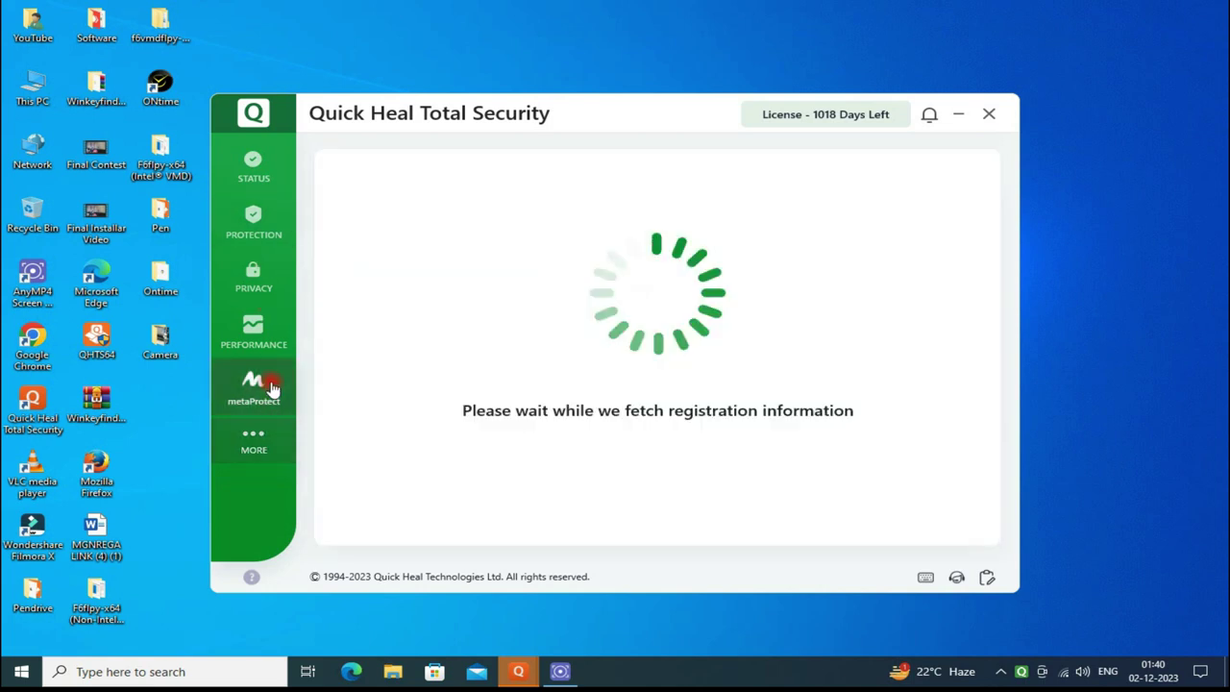
left_click(254, 445)
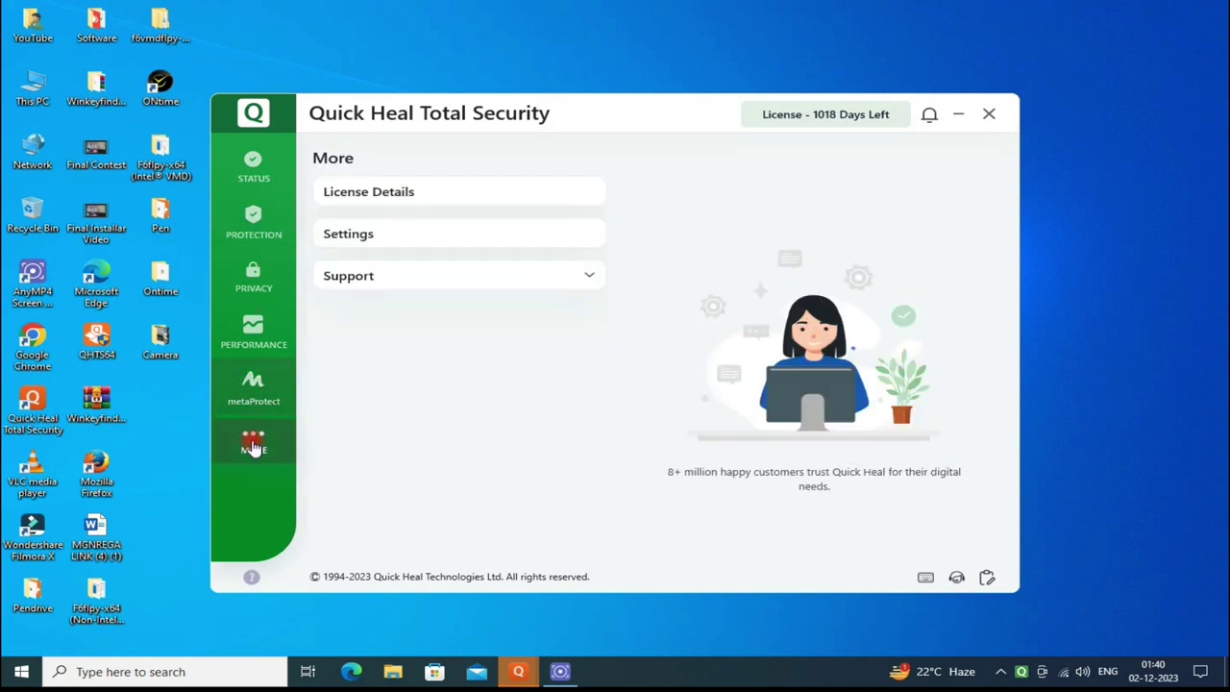
left_click(369, 278)
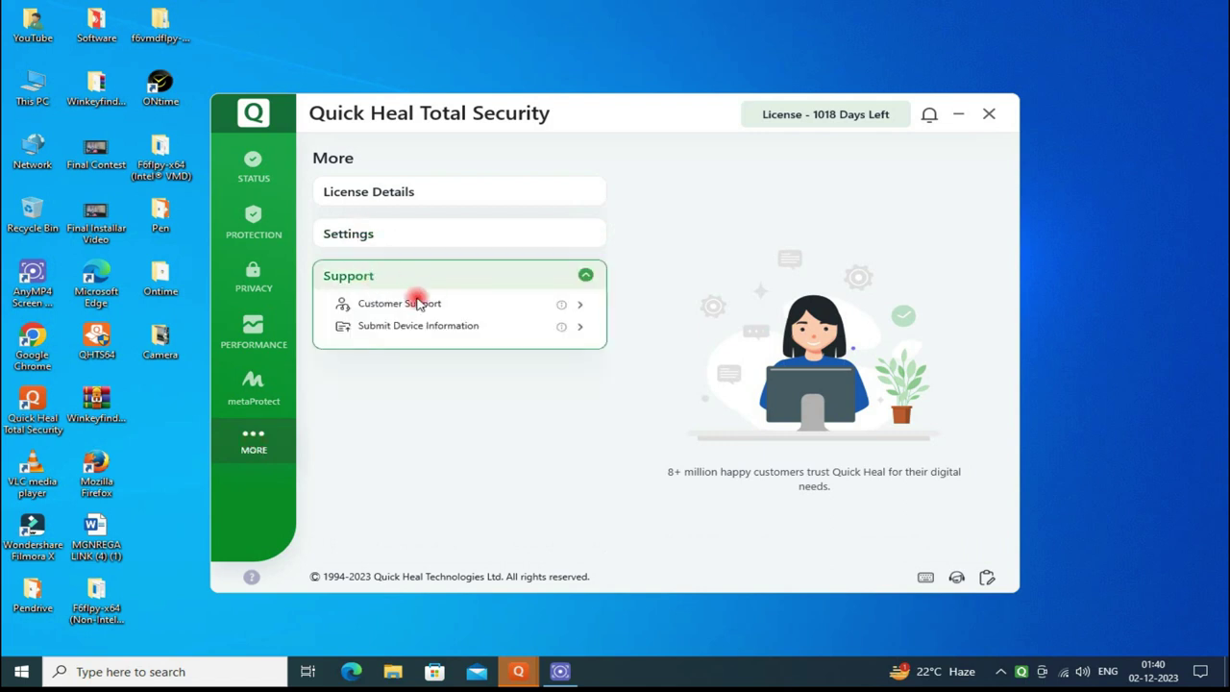